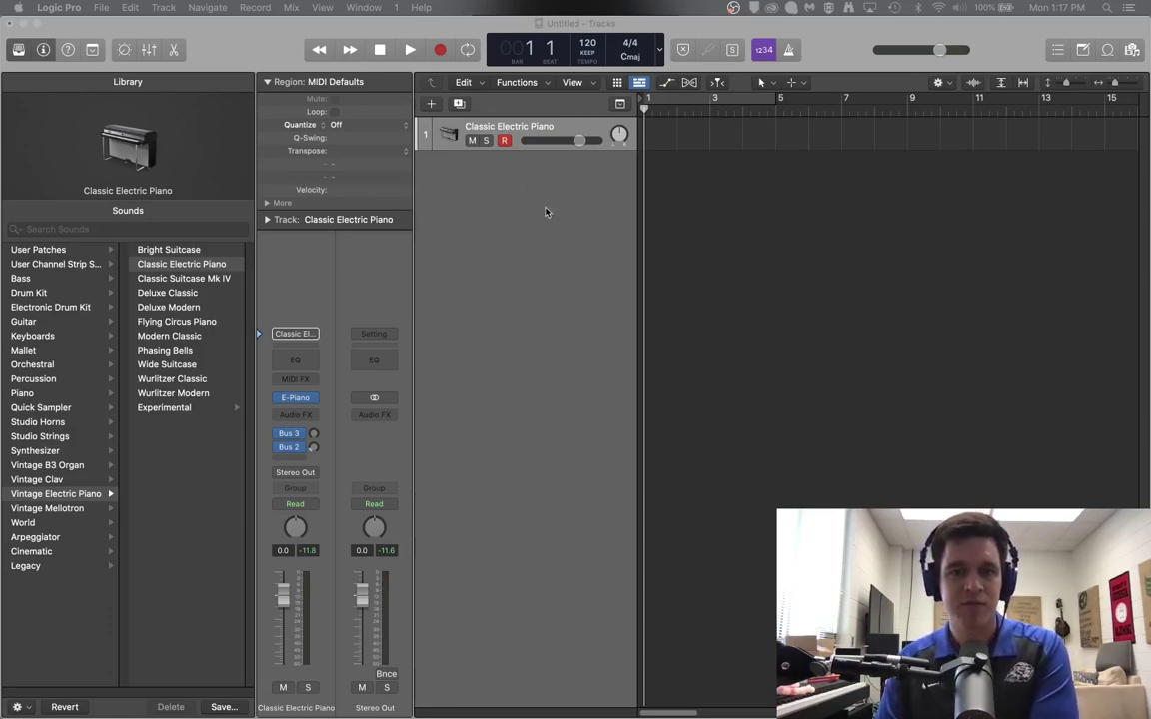
Create a Hip Hop Drummer track, giving a Trap Door (Dez) track with an eight-bar region
{"action": "left_click", "coordinate": [432, 106]}
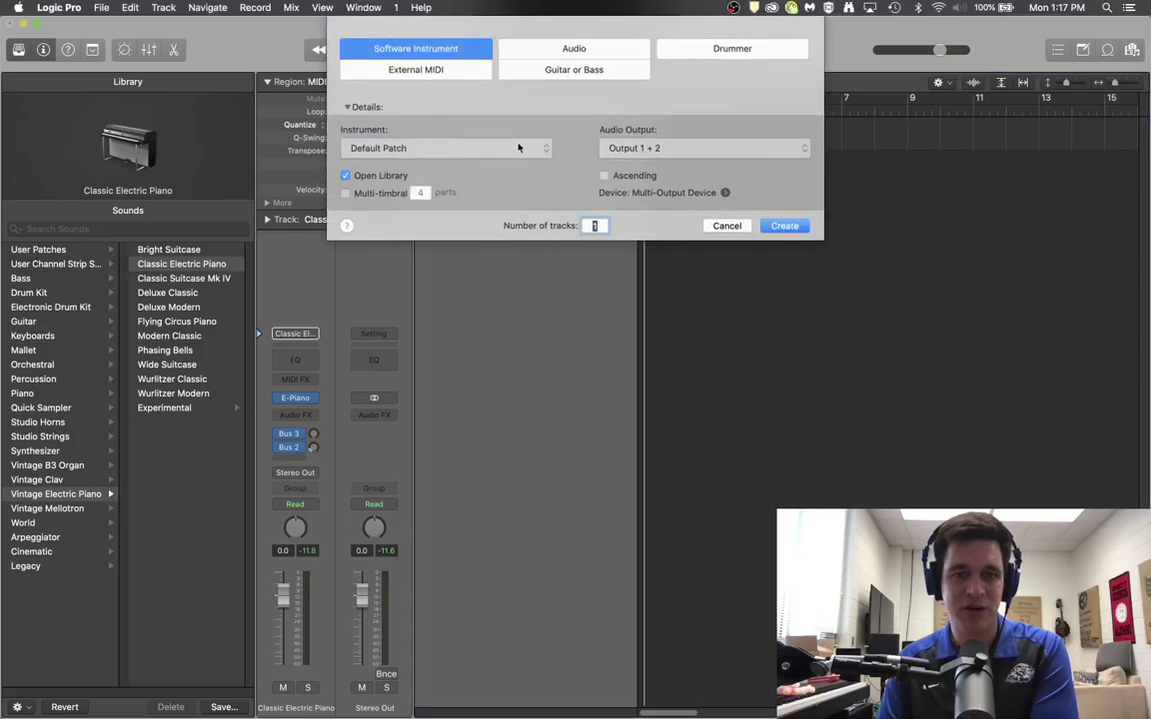
{"action": "left_click", "coordinate": [720, 54]}
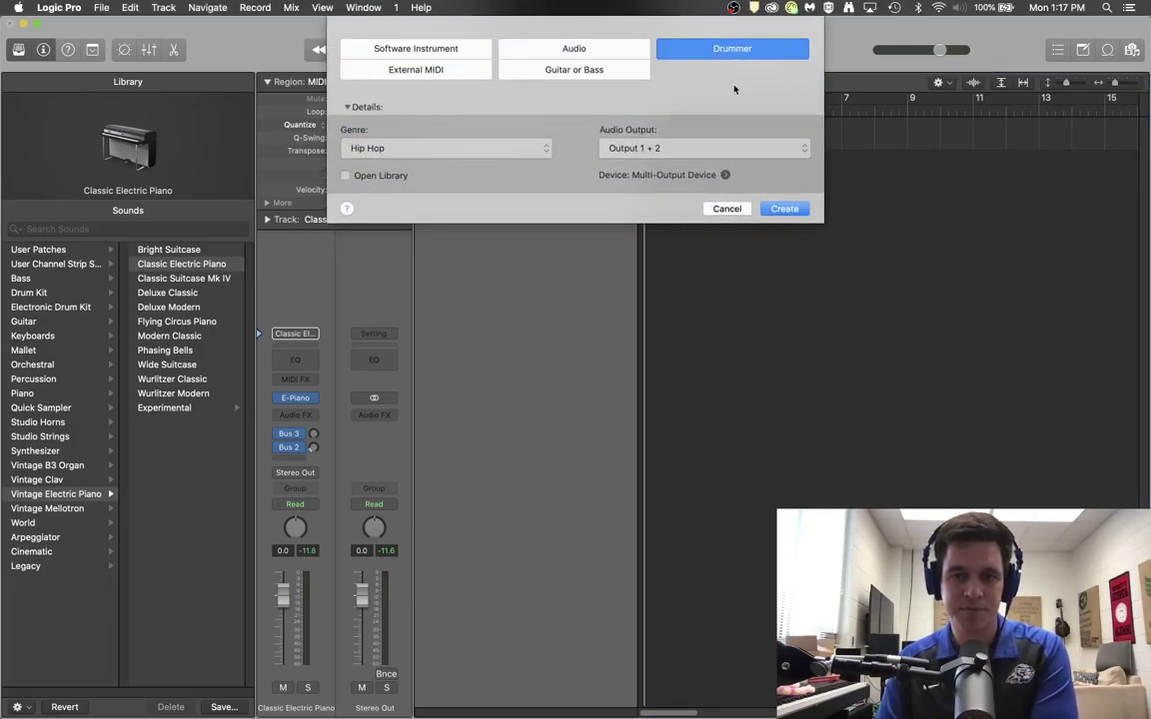
{"action": "left_click", "coordinate": [379, 147]}
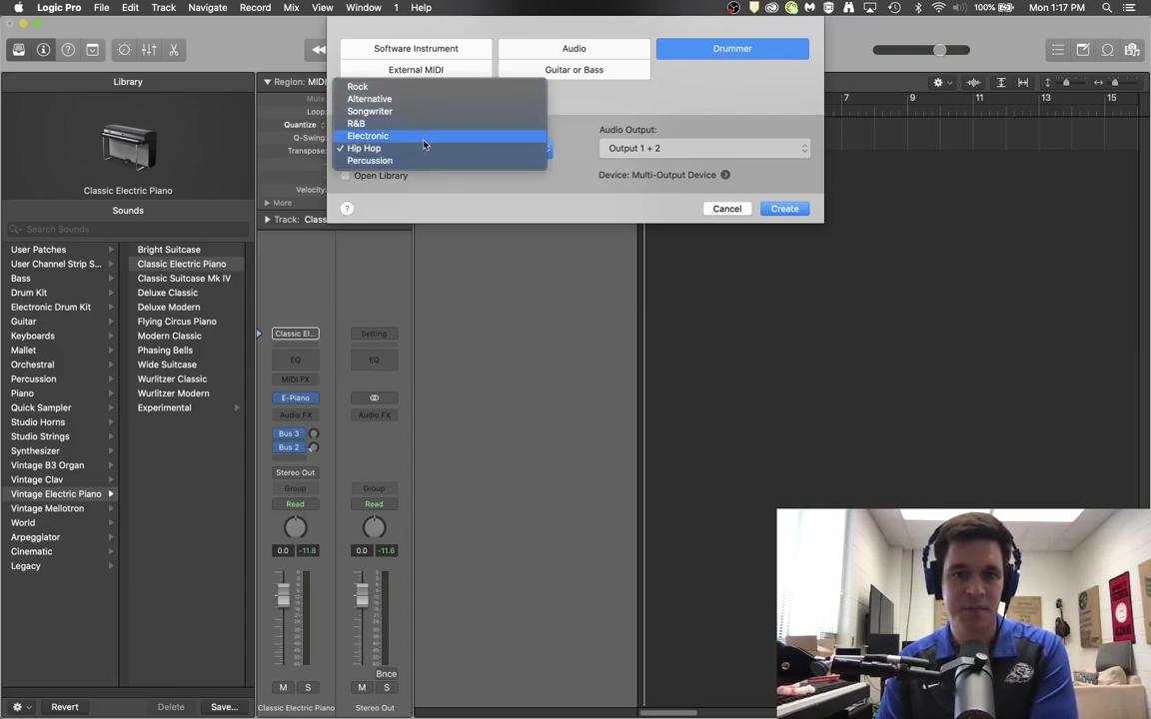
{"action": "left_click", "coordinate": [427, 148]}
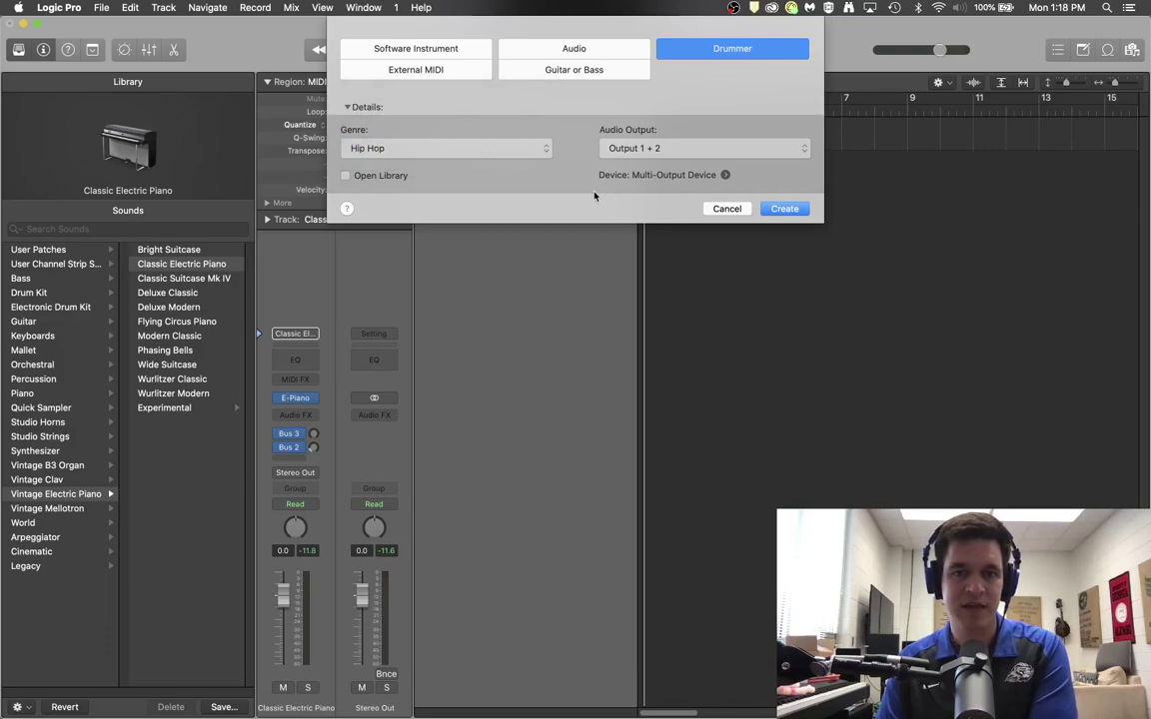
{"action": "left_click", "coordinate": [784, 208]}
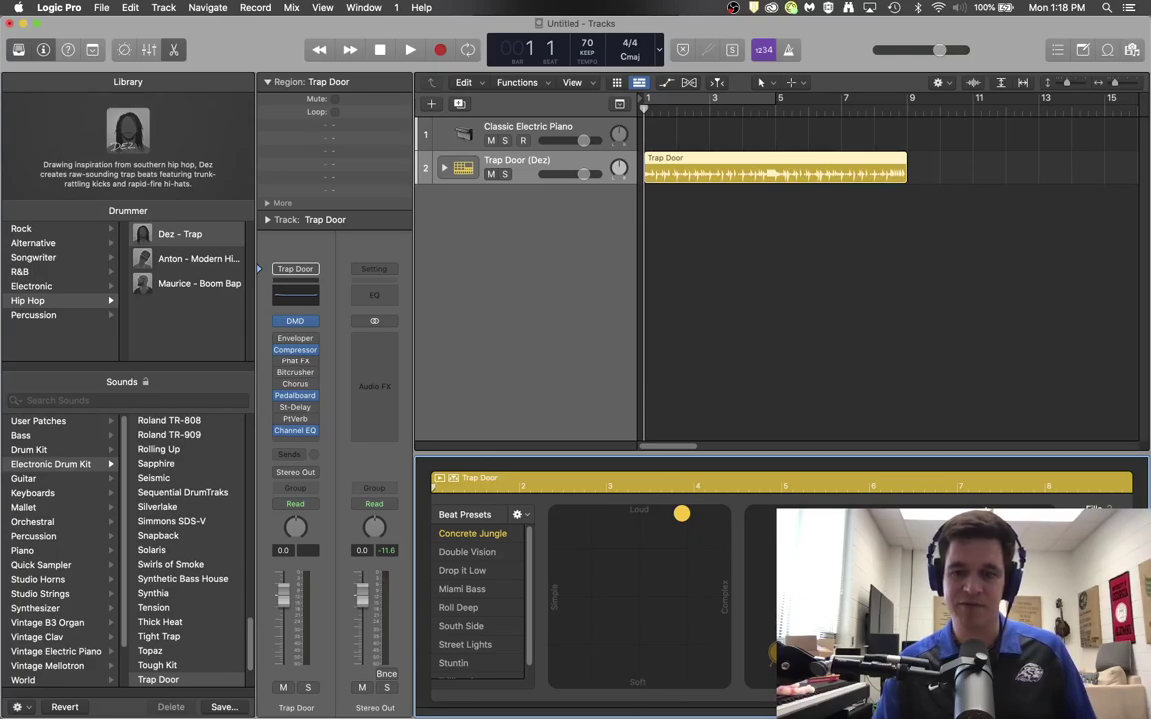
Trim the Trap Door region's end from bar 9 back to bar 5, leaving four bars
{"action": "left_click", "coordinate": [172, 50]}
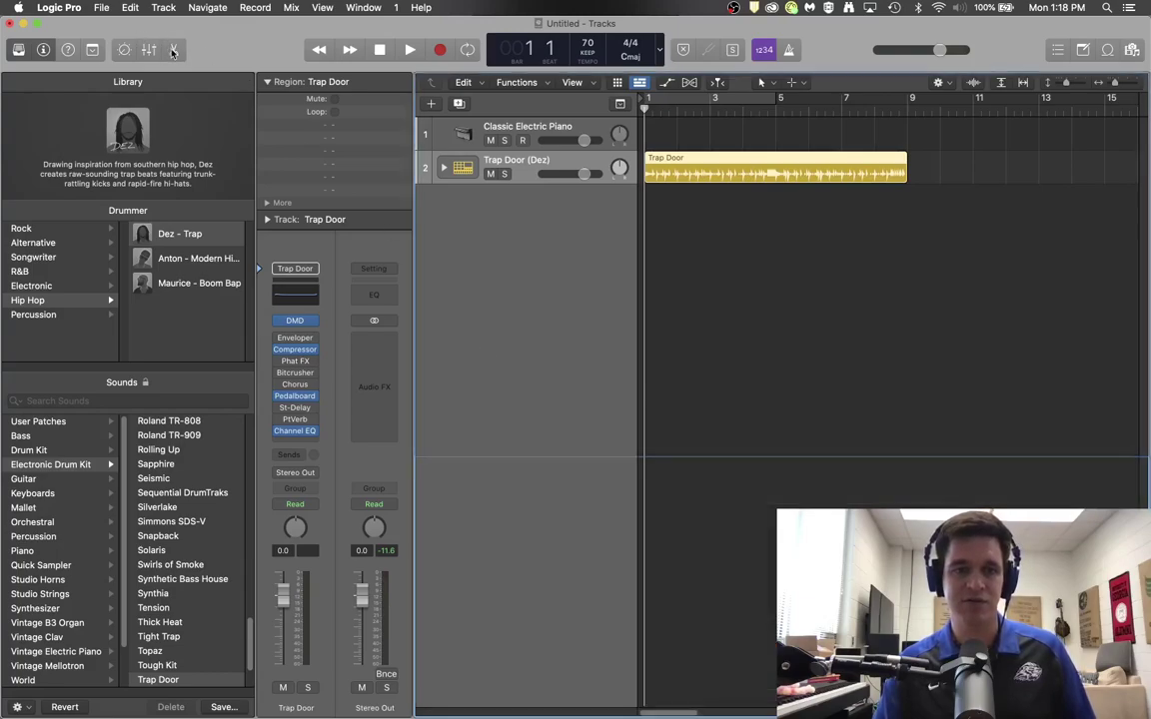
{"action": "left_click", "coordinate": [171, 50]}
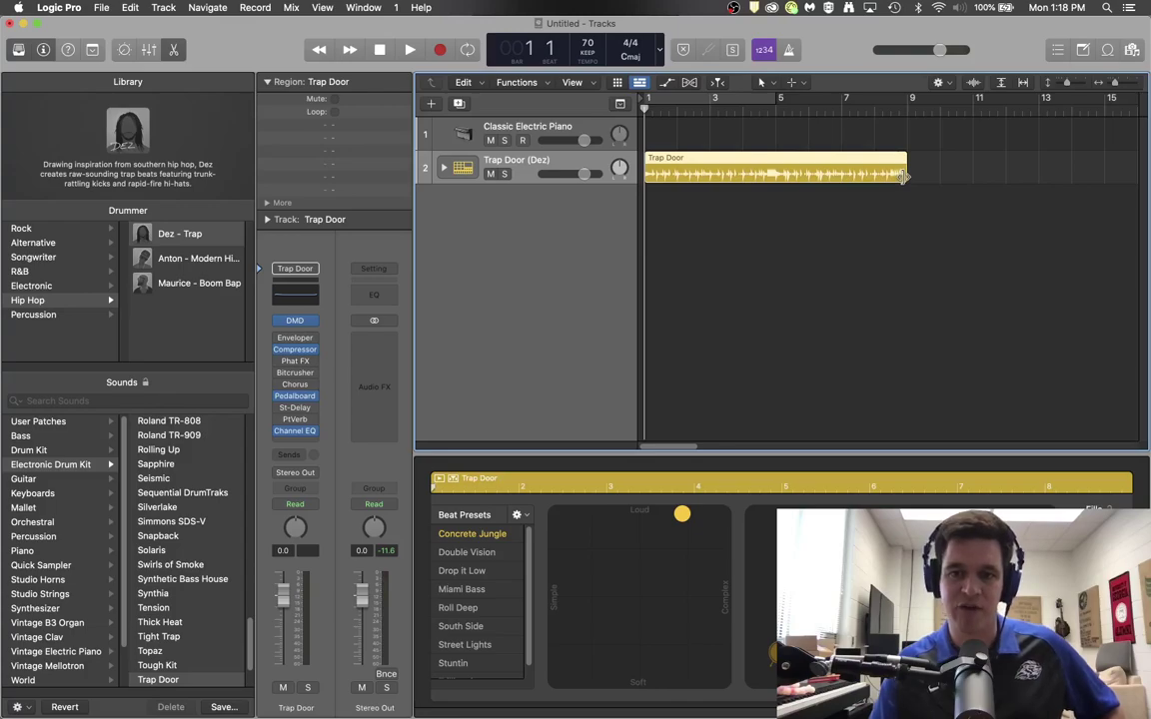
{"action": "left_click_drag", "start_coordinate": [904, 175], "coordinate": [768, 183]}
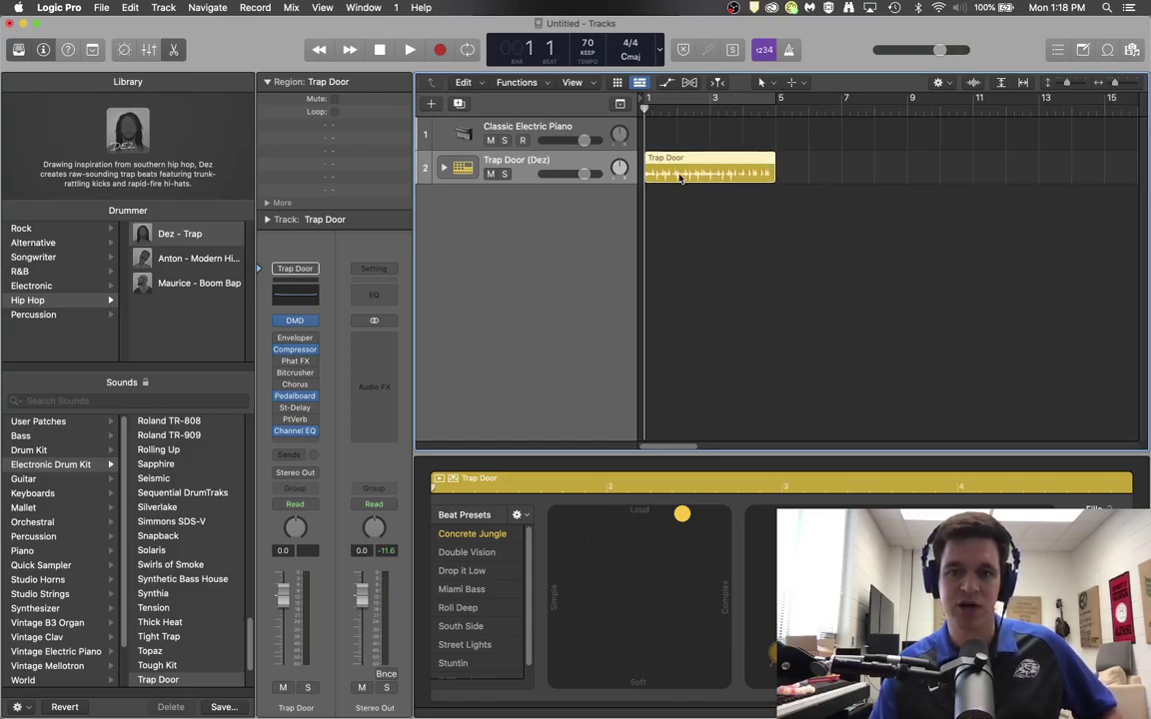
Add a second Trap Door drummer region following the first, spanning bar 5 to bar 13
{"action": "left_click", "coordinate": [799, 205]}
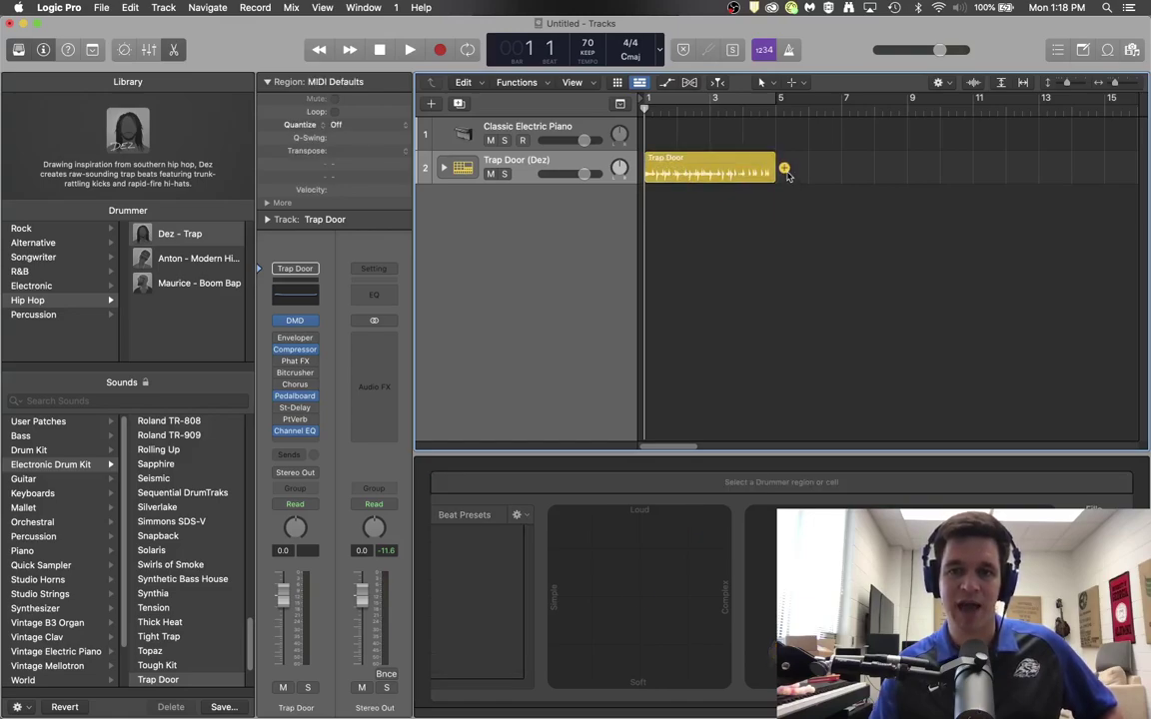
{"action": "left_click", "coordinate": [784, 170]}
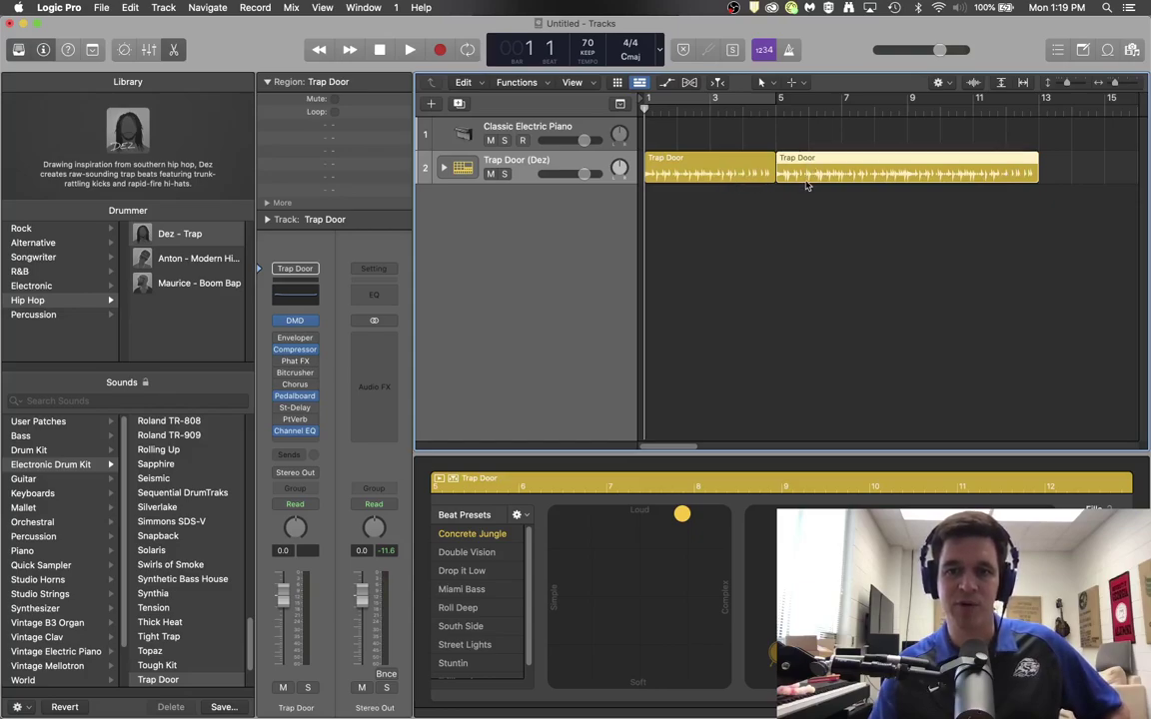
{"action": "left_click", "coordinate": [717, 162]}
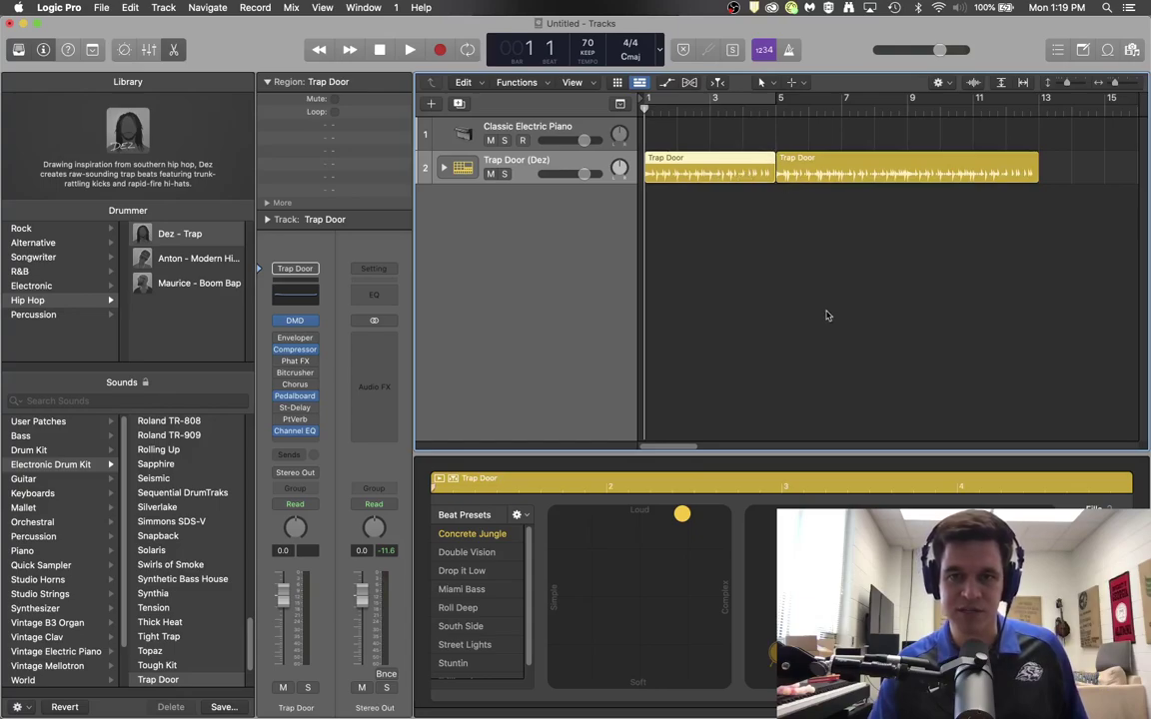
{"action": "key", "text": "space"}
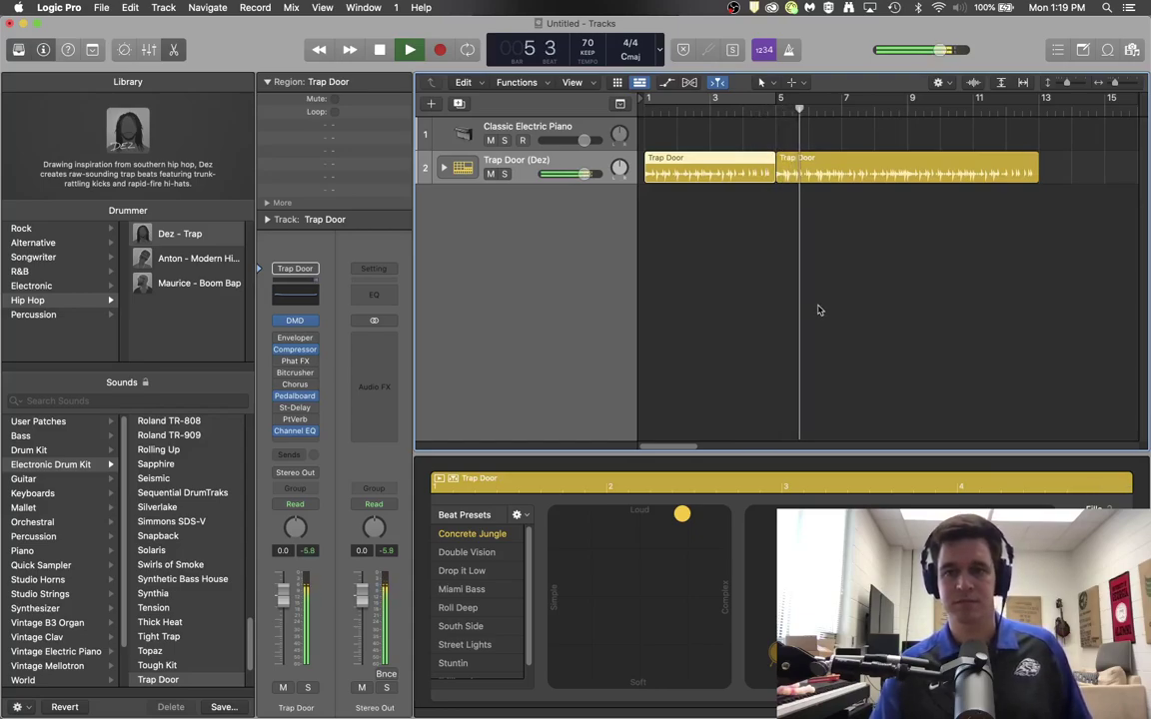
{"action": "key", "text": "space"}
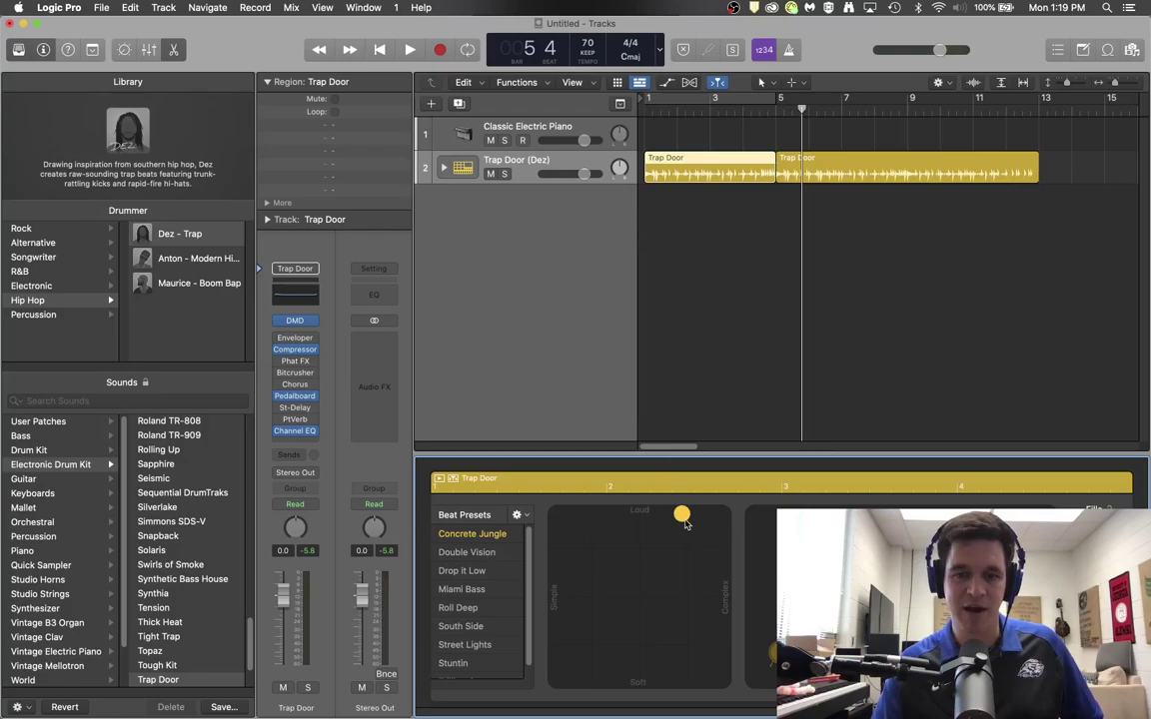
Make the first region's beat simpler and softer, audition it, then select the second region
{"action": "left_click_drag", "start_coordinate": [683, 518], "coordinate": [578, 574]}
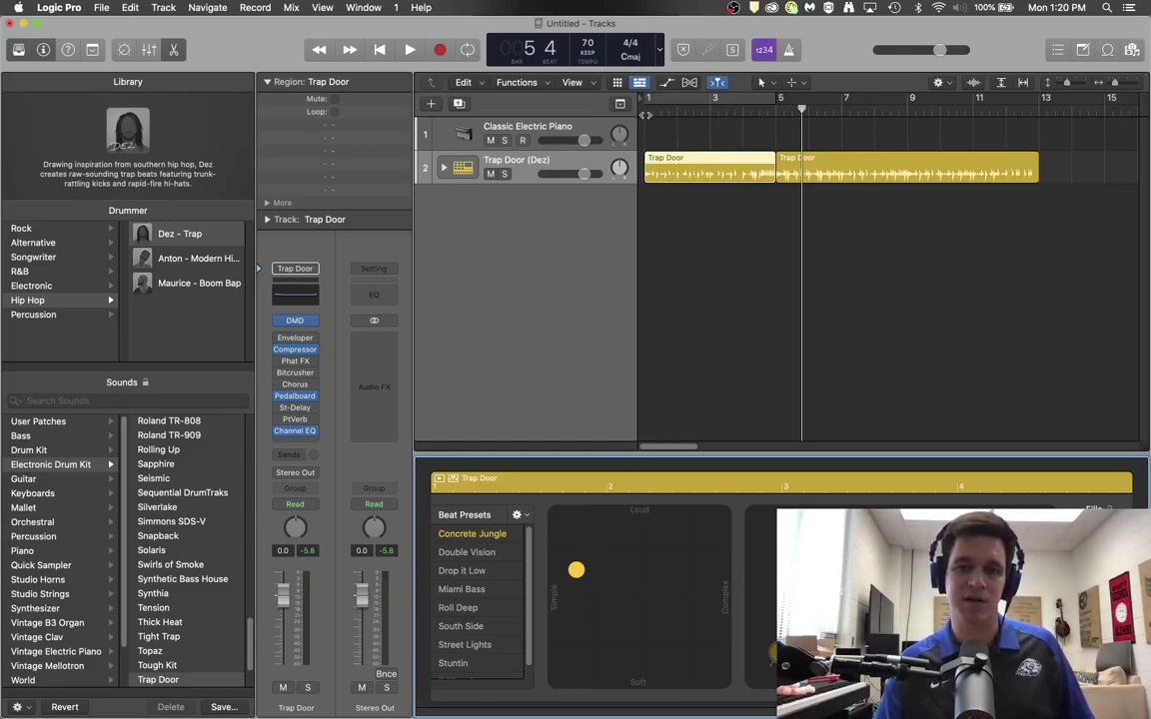
{"action": "key", "text": "space"}
{"action": "key", "text": "space"}
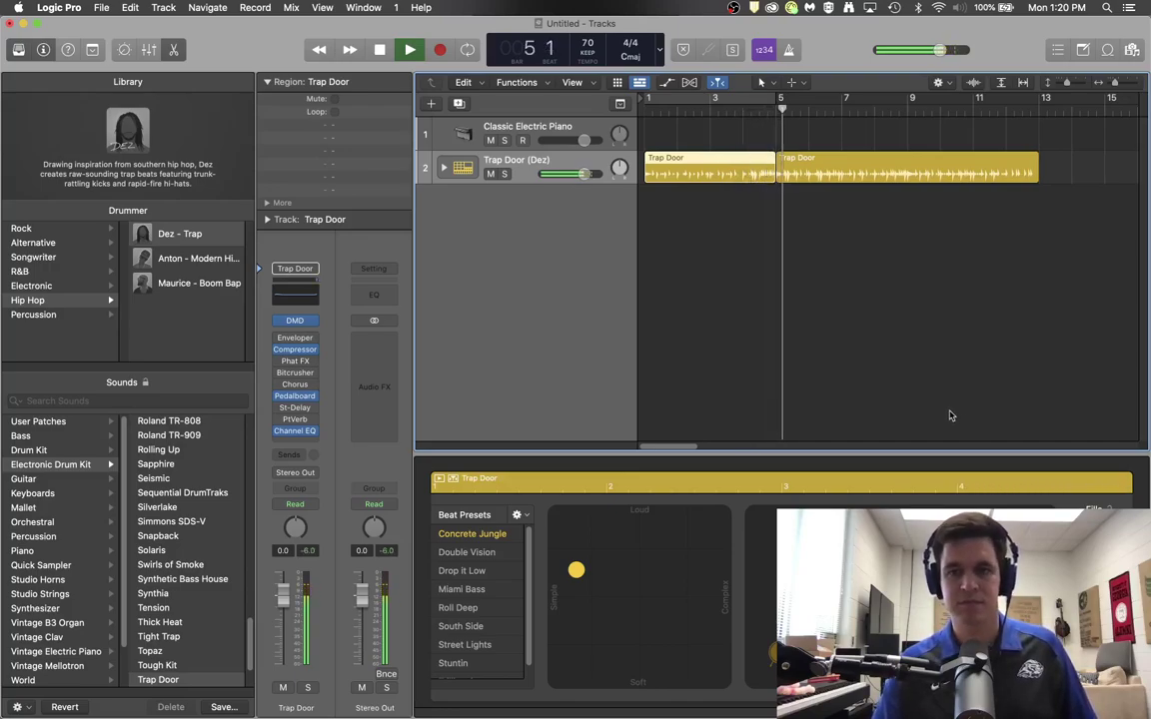
{"action": "key", "text": "space"}
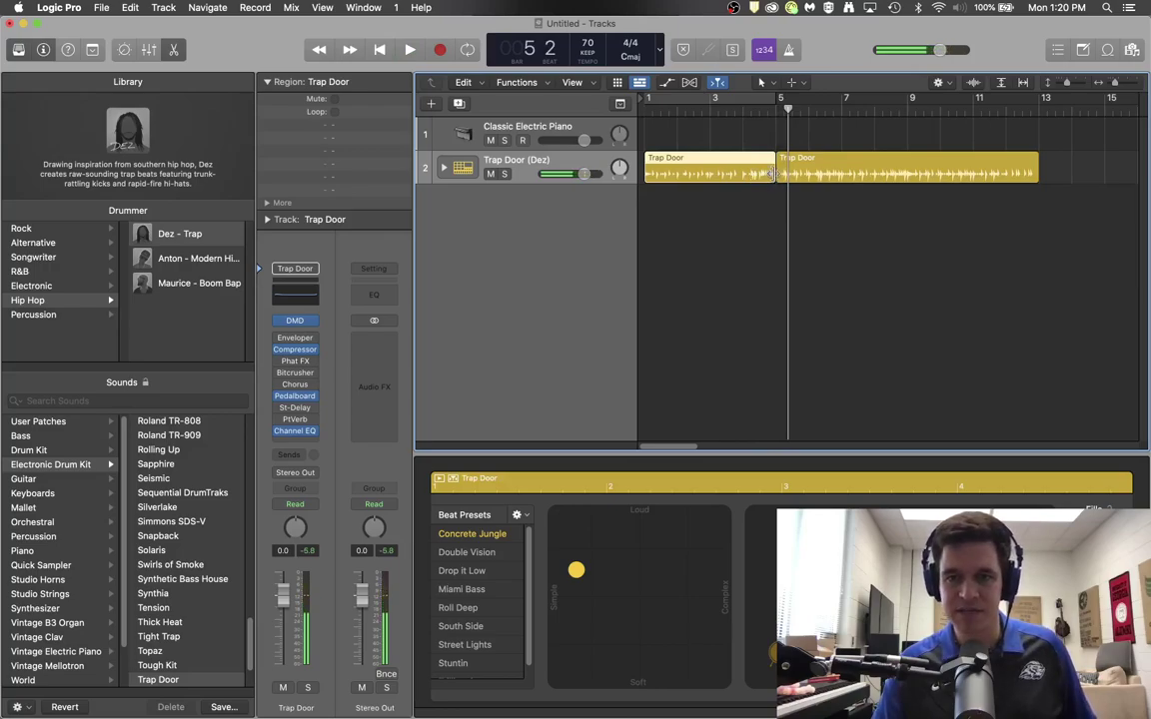
{"action": "left_click", "coordinate": [856, 178]}
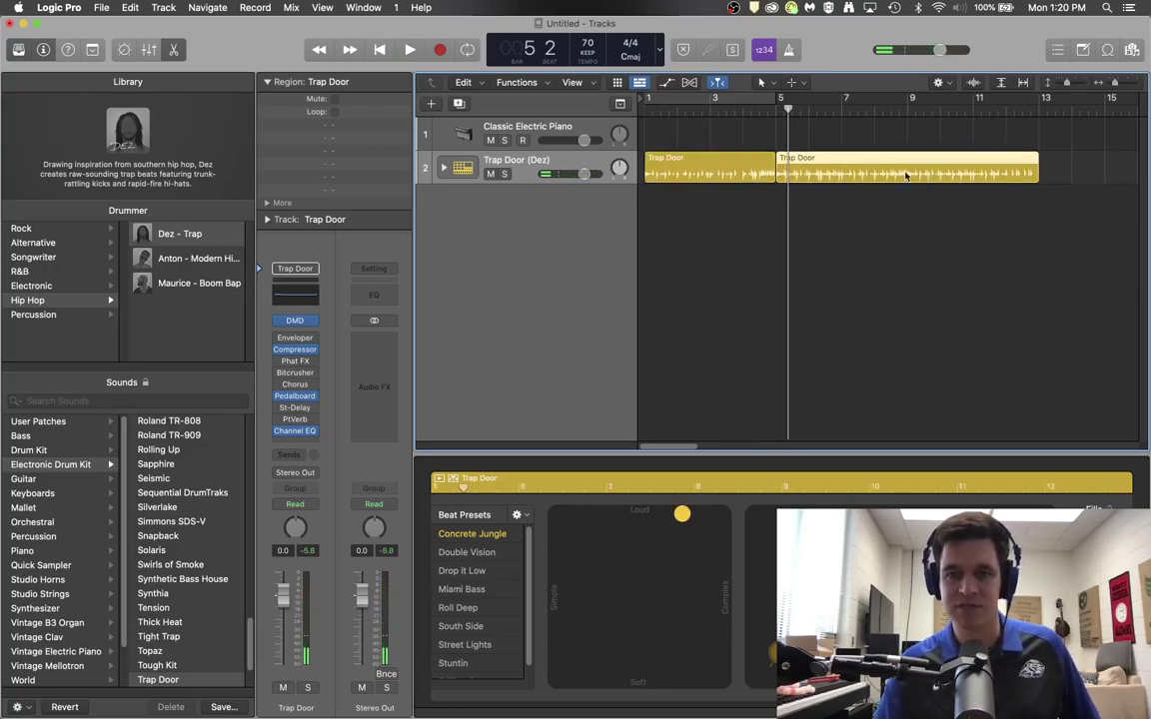
Apply the South Side beat preset to the second Trap Door region
{"action": "left_click", "coordinate": [740, 173]}
{"action": "left_click", "coordinate": [858, 177]}
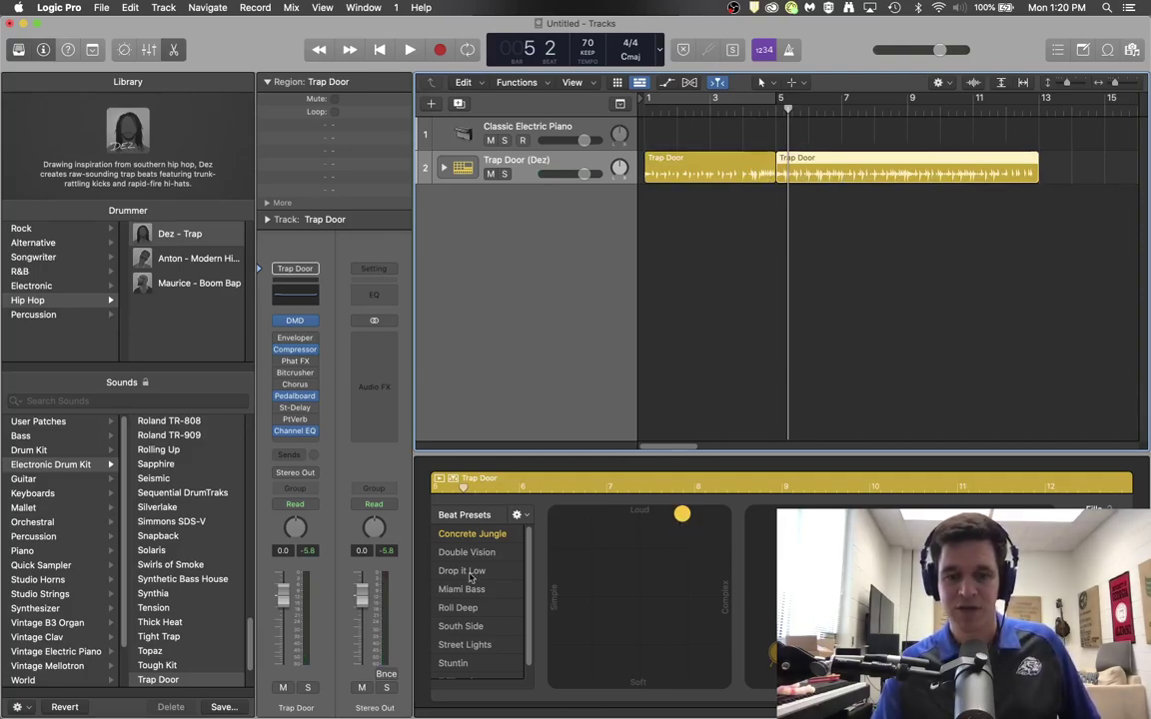
{"action": "scroll", "coordinate": [484, 614], "scroll_direction": "down", "scroll_amount": 1}
{"action": "scroll", "coordinate": [470, 630], "scroll_direction": "up", "scroll_amount": 1}
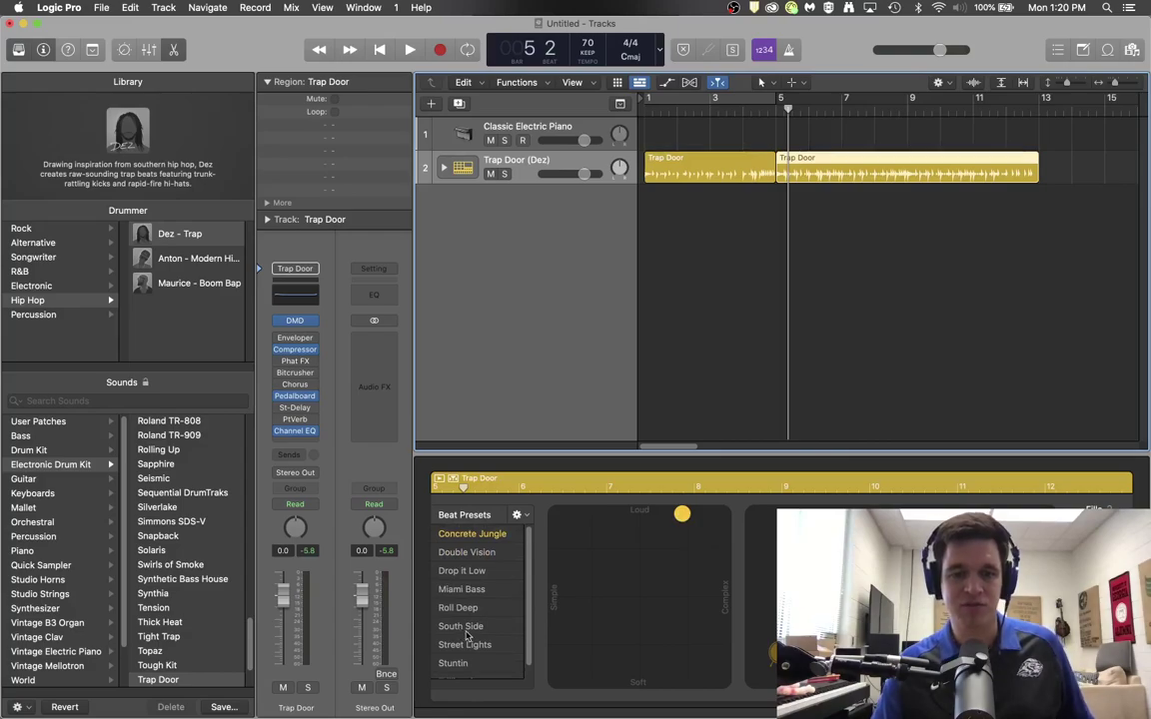
{"action": "scroll", "coordinate": [469, 604], "scroll_direction": "down", "scroll_amount": 1}
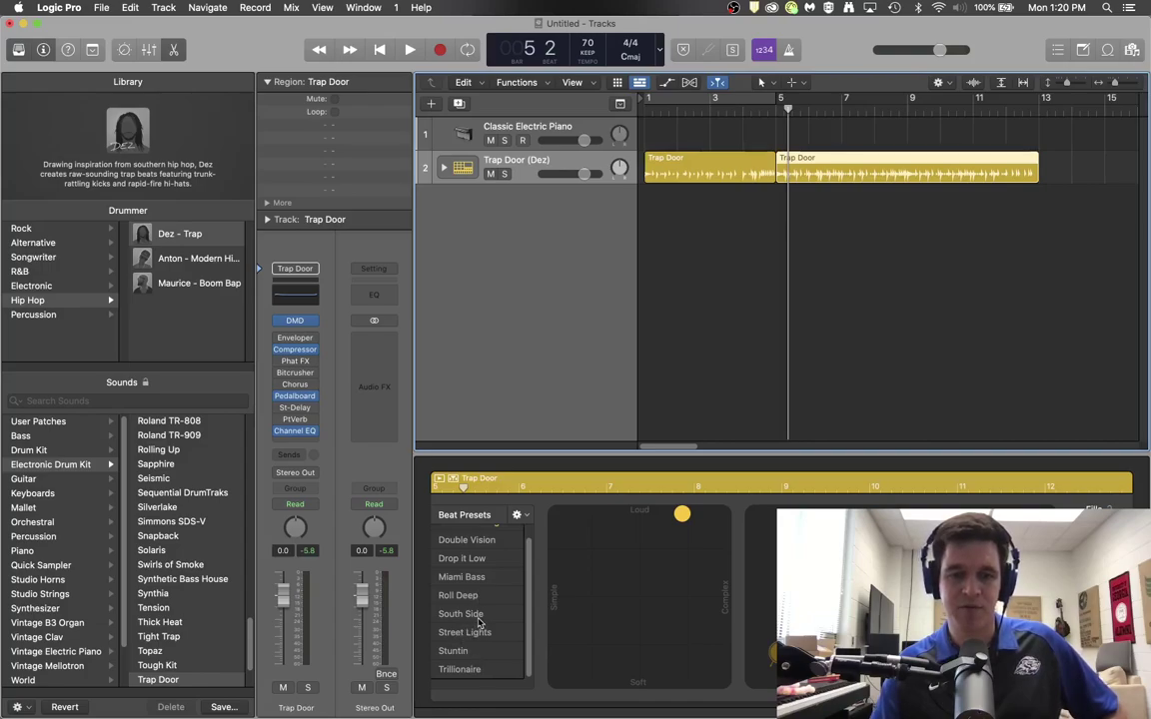
{"action": "left_click", "coordinate": [478, 616]}
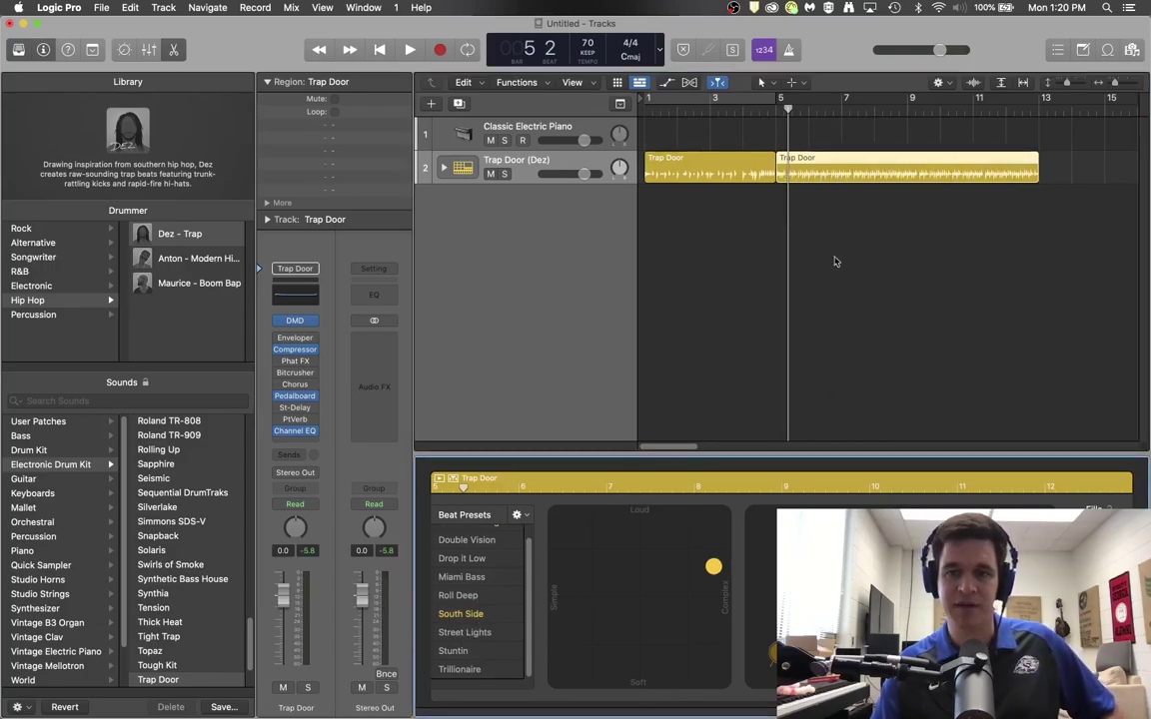
{"action": "left_click", "coordinate": [741, 123]}
{"action": "key", "text": "space"}
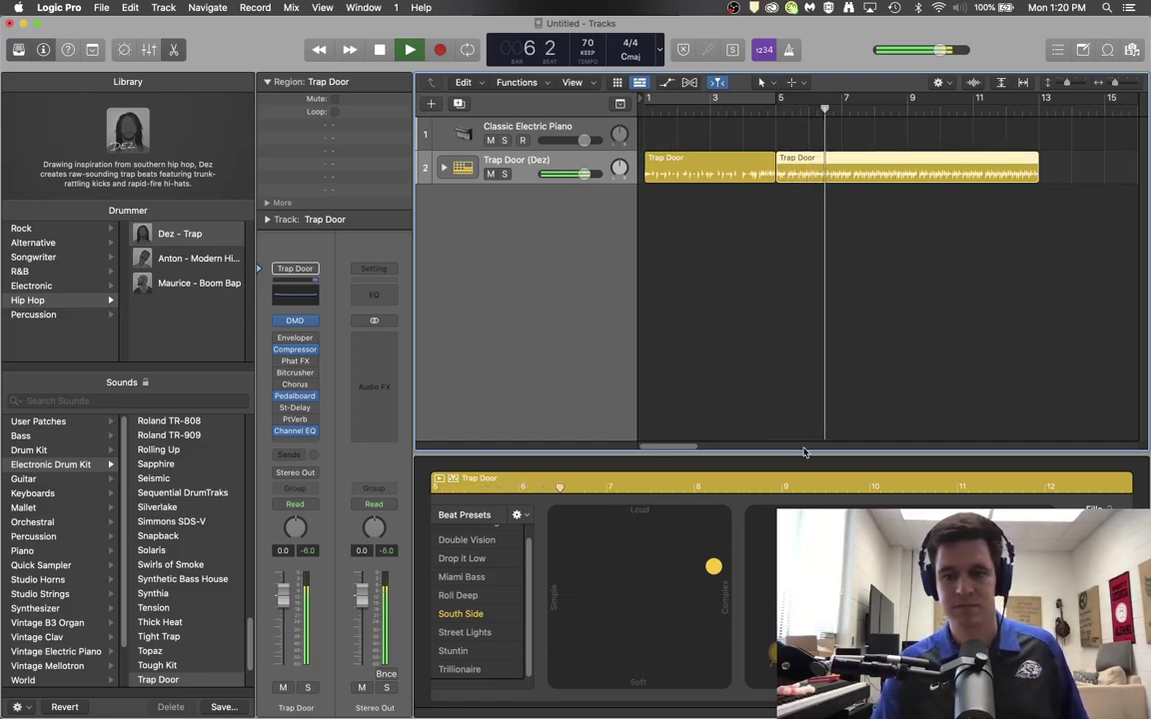
{"action": "key", "text": "space"}
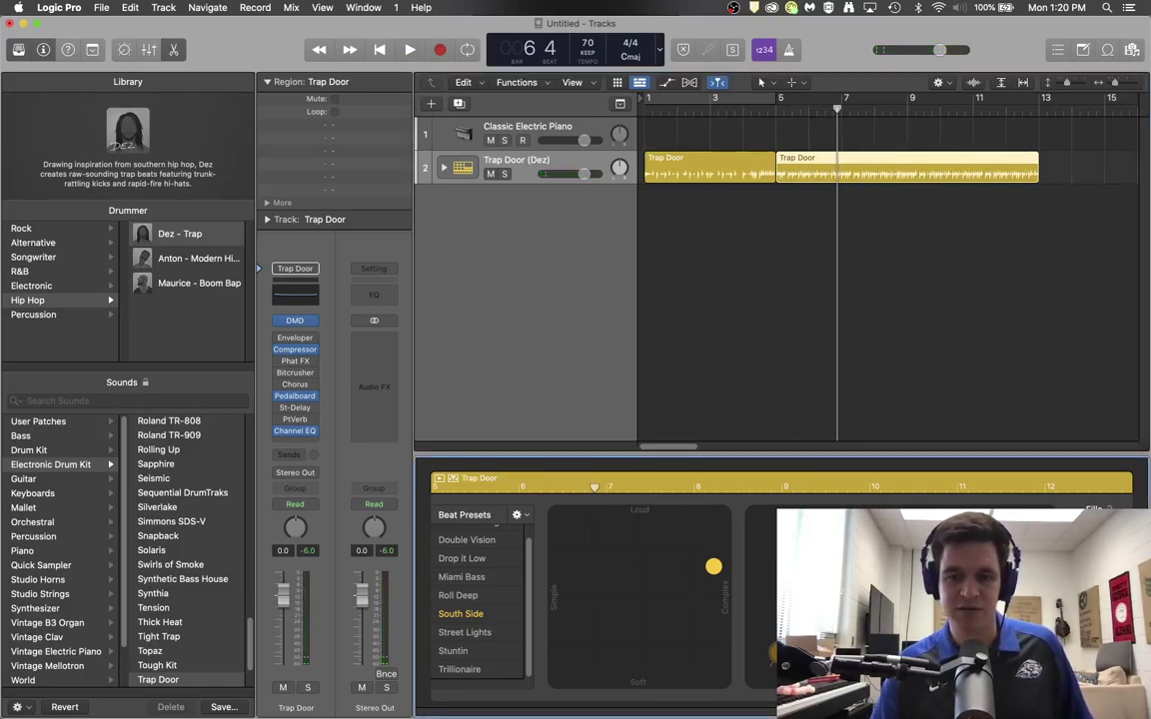
{"action": "left_click", "coordinate": [782, 104]}
{"action": "key", "text": "space"}
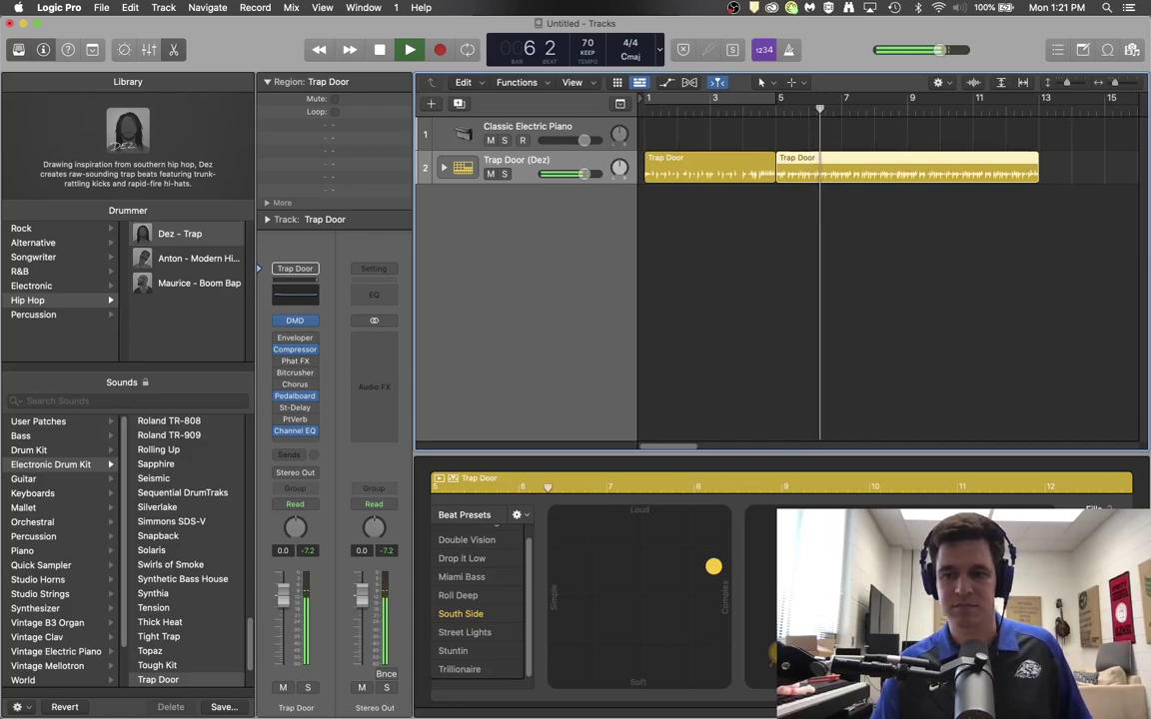
{"action": "key", "text": "space"}
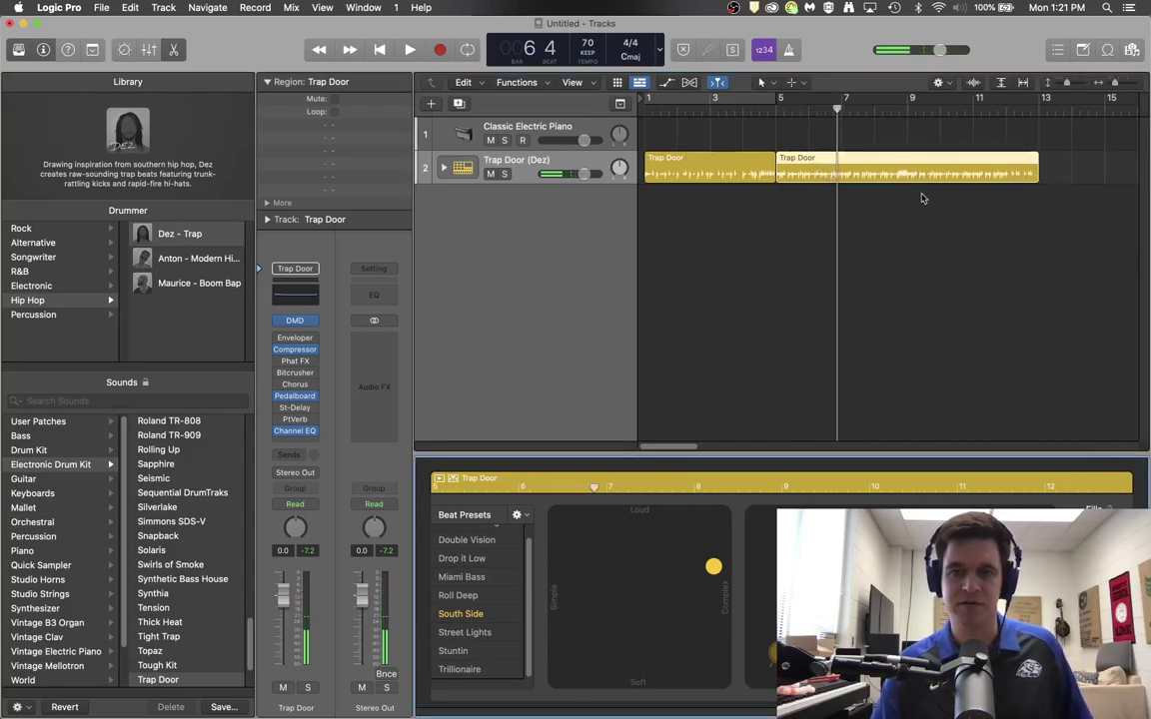
{"action": "left_click", "coordinate": [780, 106]}
{"action": "key", "text": "space"}
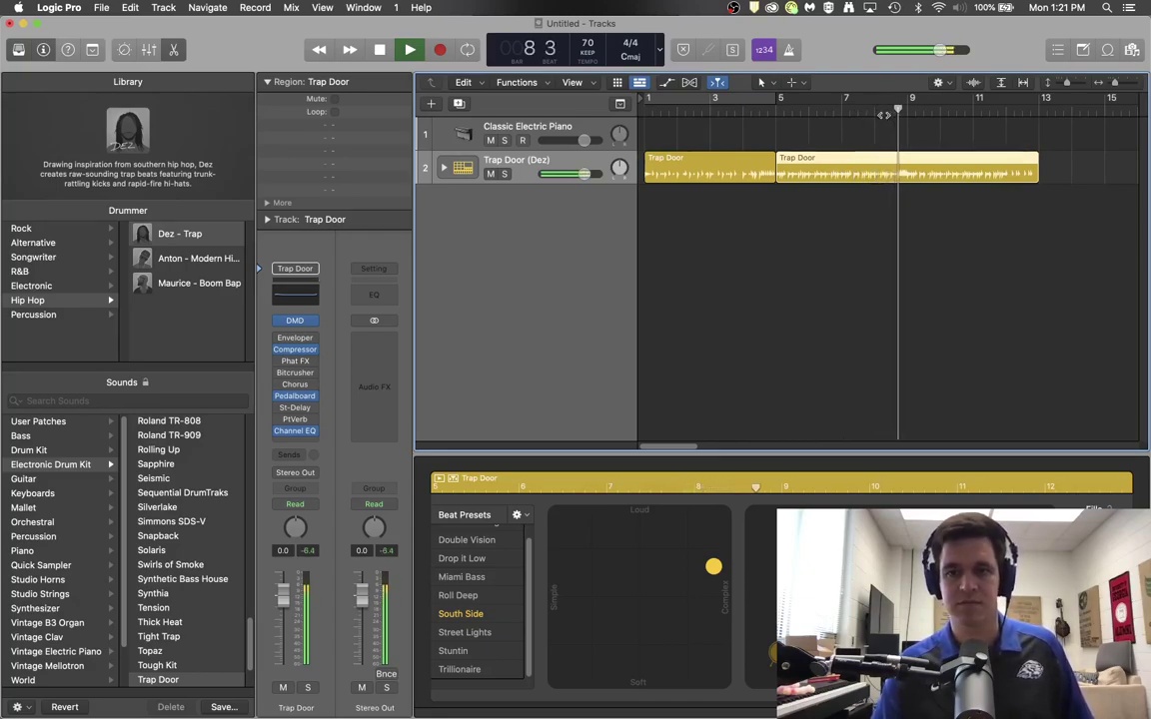
{"action": "key", "text": "space"}
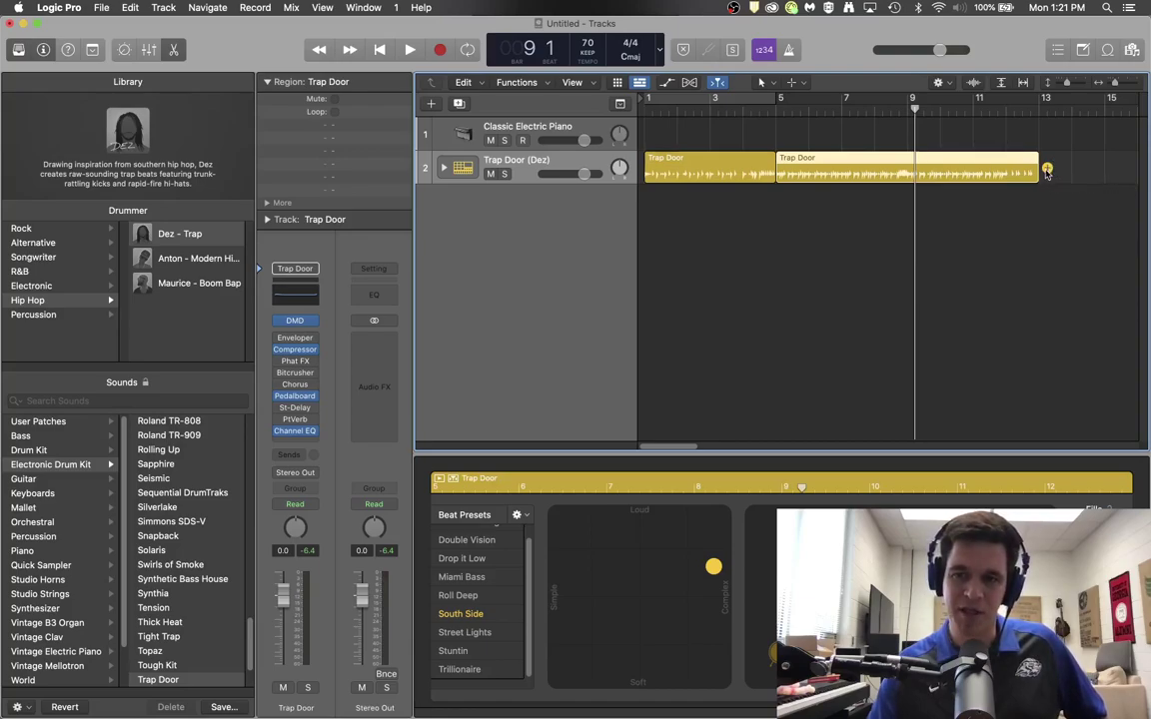
{"action": "left_click", "coordinate": [1047, 169]}
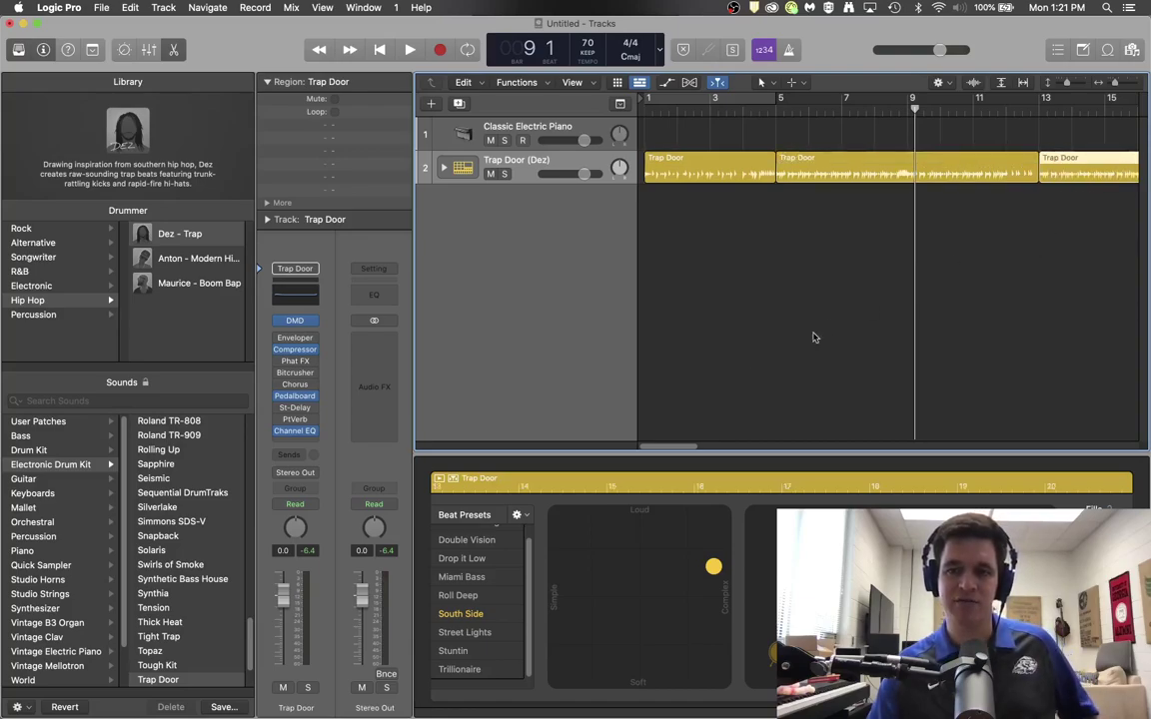
{"action": "scroll", "coordinate": [669, 443], "scroll_direction": "right", "scroll_amount": 5}
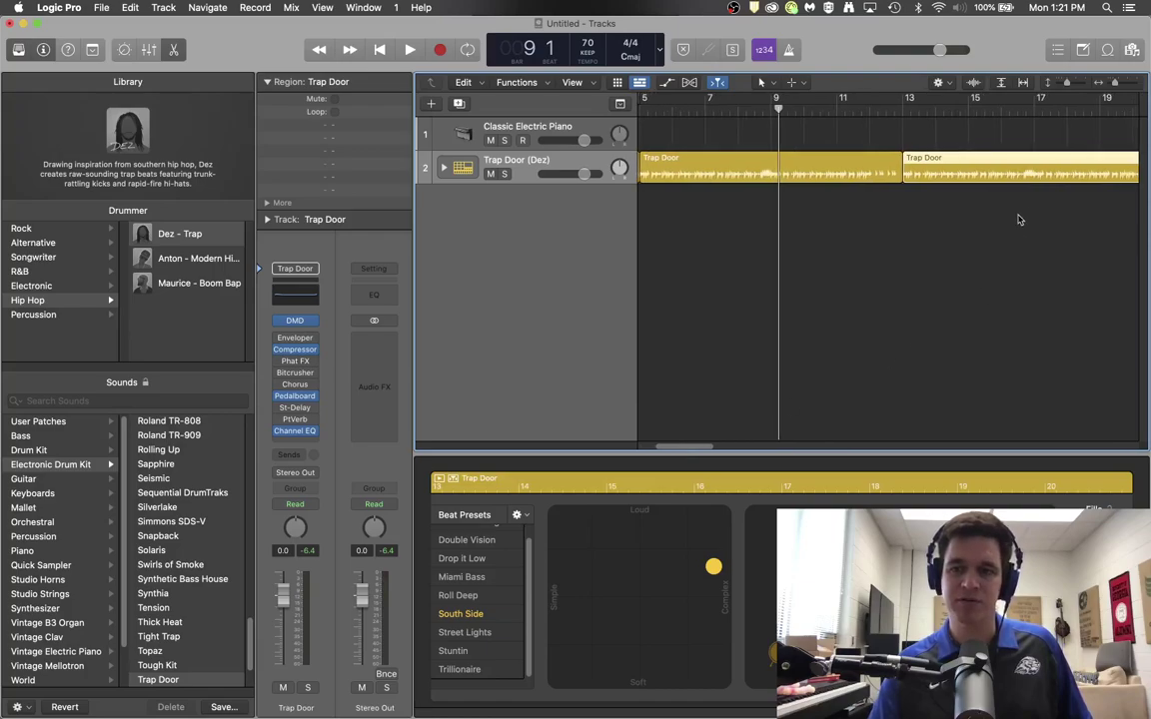
{"action": "key", "text": "Delete"}
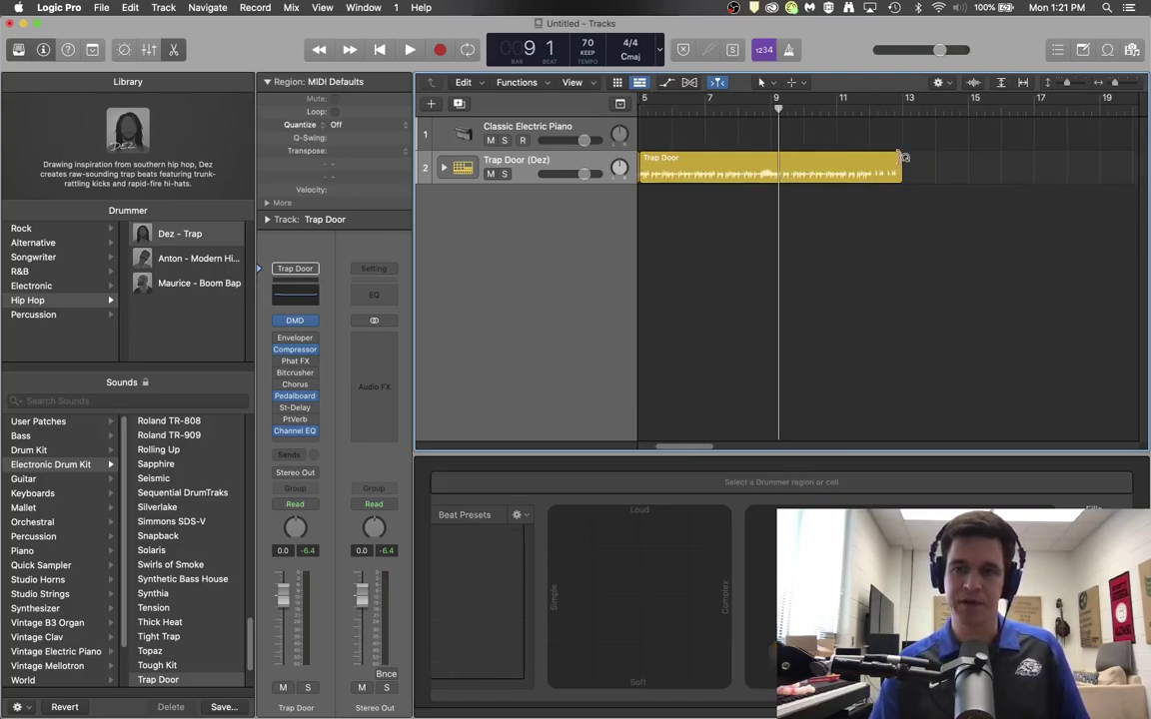
{"action": "left_click_drag", "start_coordinate": [902, 157], "coordinate": [1074, 160]}
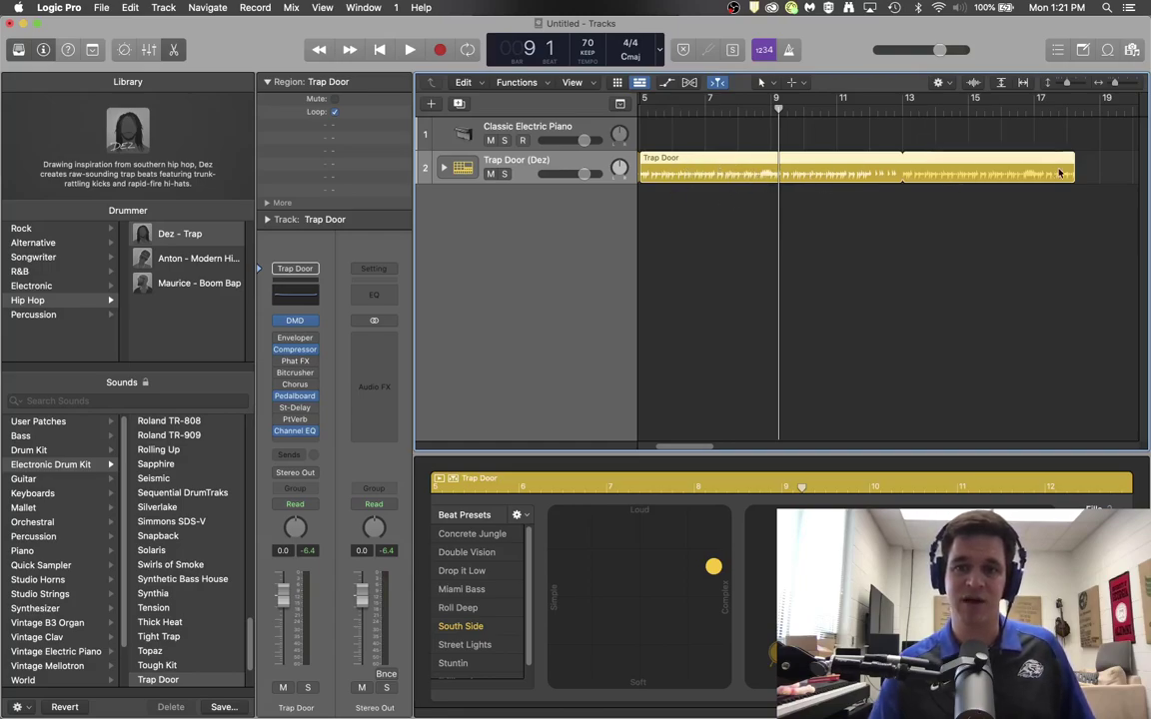
{"action": "left_click_drag", "start_coordinate": [1072, 159], "coordinate": [899, 172]}
{"action": "left_click_drag", "start_coordinate": [690, 446], "coordinate": [643, 451]}
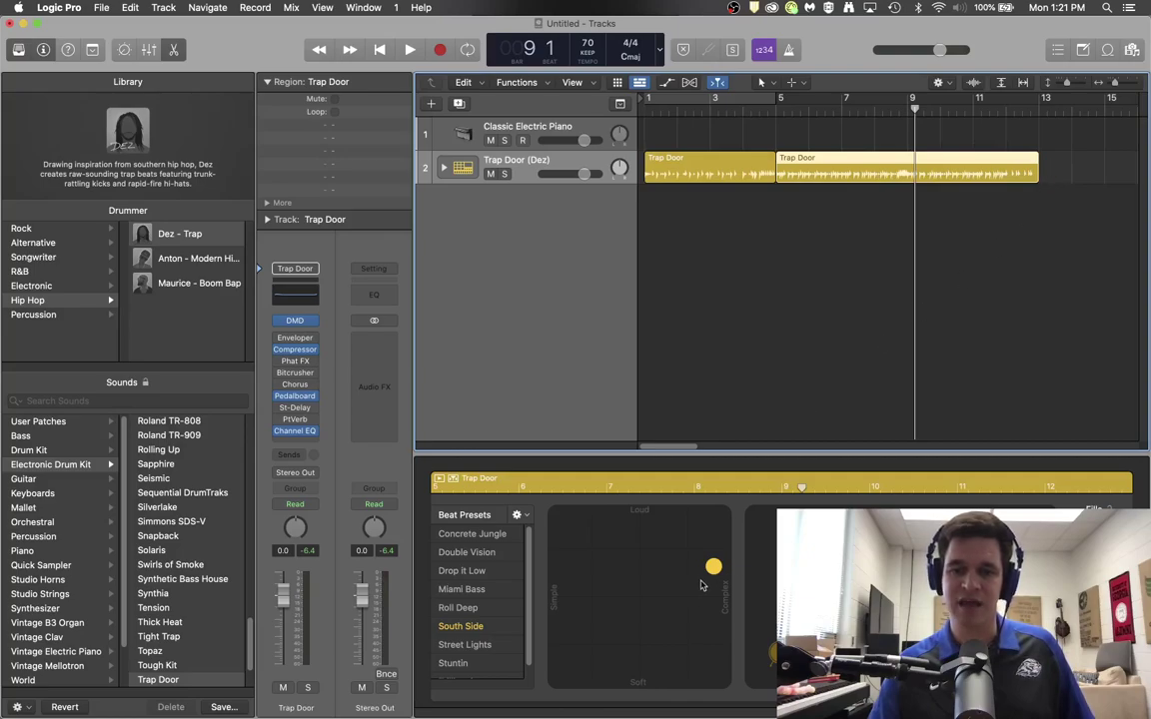
Set the second region's XY pad to full loudness, nudged slightly toward Simple
{"action": "left_click", "coordinate": [675, 514]}
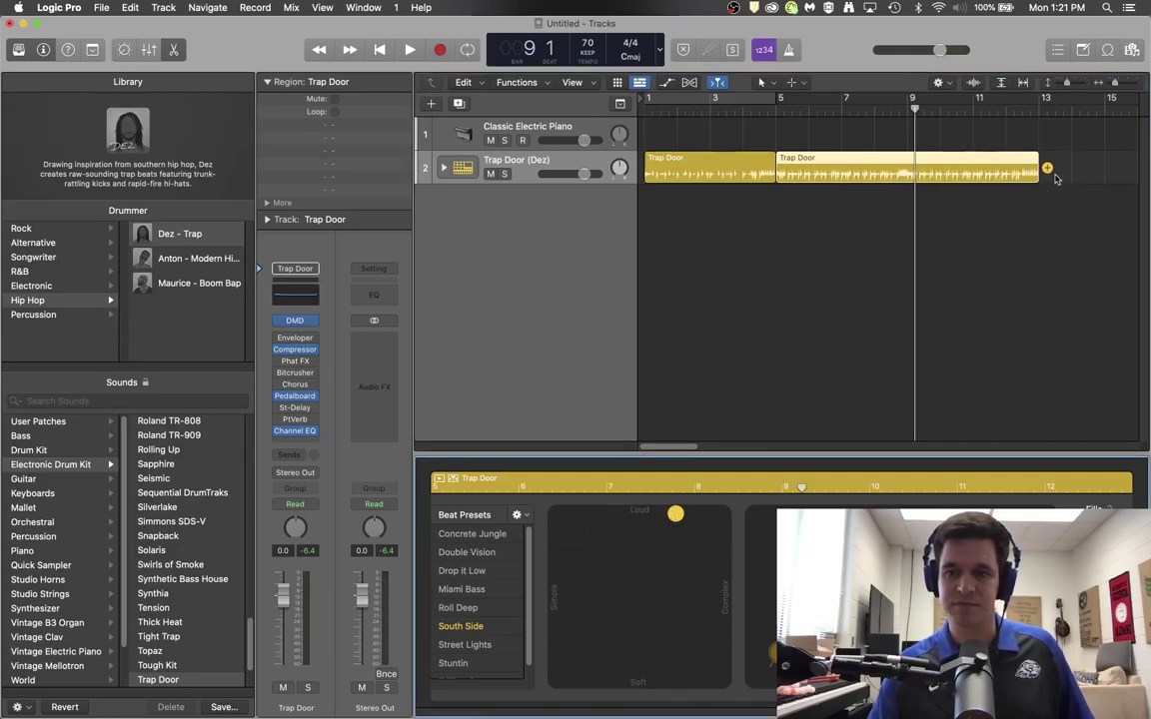